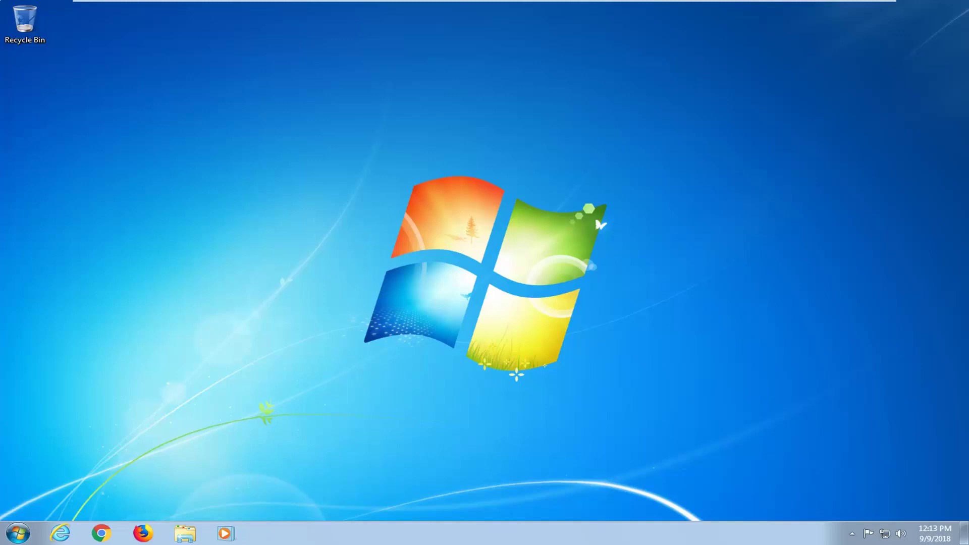
# Open Troubleshooting from a Start search for 'troubleshooting' and go to Hardware and Sound.
pyautogui.click(13, 536)
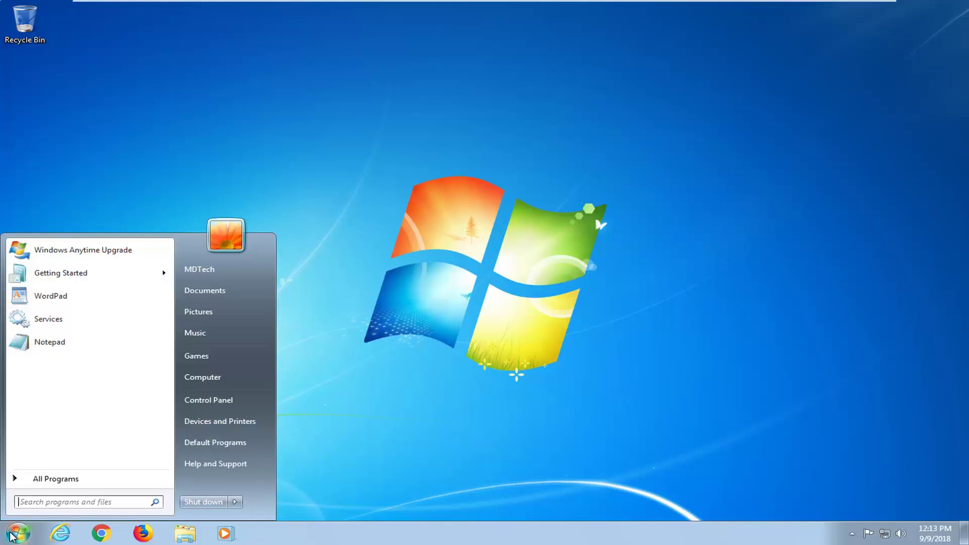
pyautogui.write('troubleshooting')
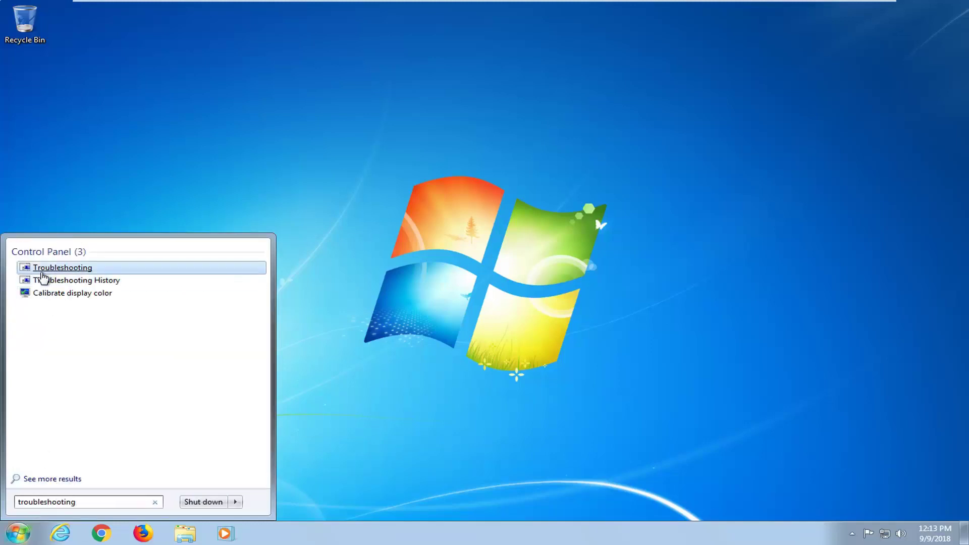
pyautogui.click(82, 270)
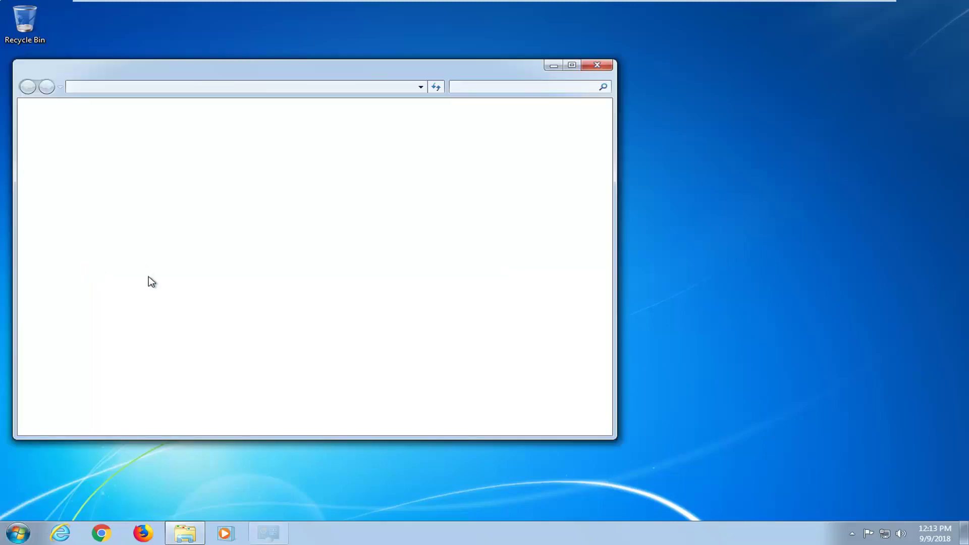
pyautogui.moveTo(266, 65); pyautogui.dragTo(483, 75)
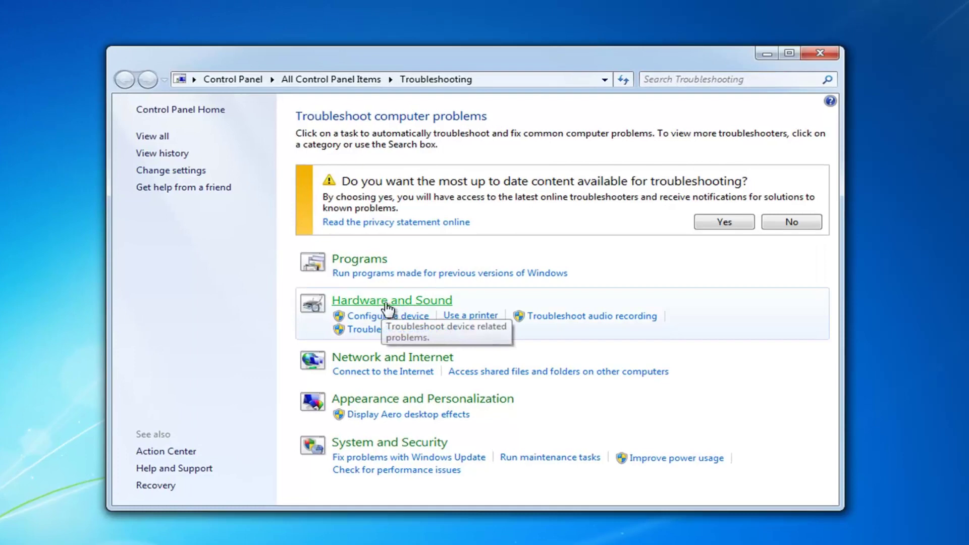
pyautogui.click(392, 301)
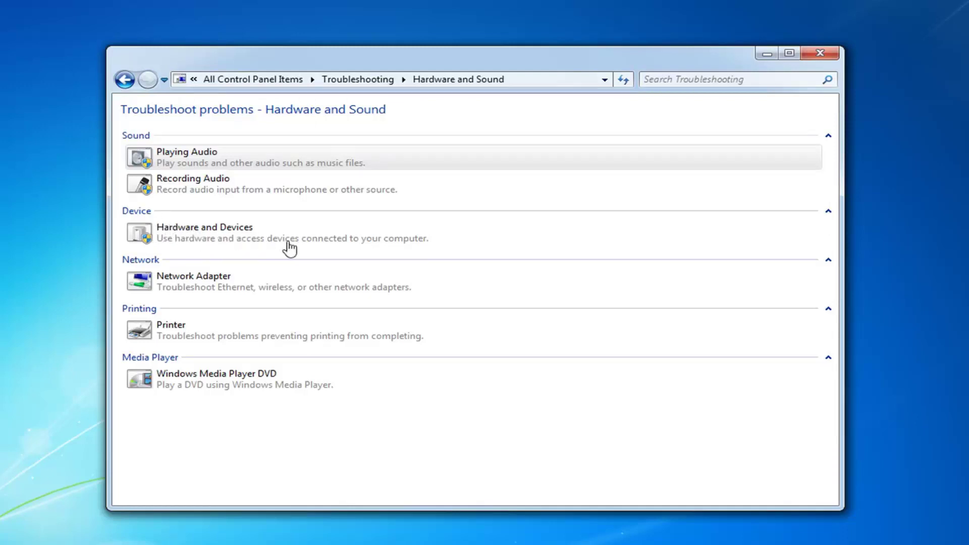
# Run the Hardware and Devices troubleshooter to its driver-install problem report, then close it.
pyautogui.click(227, 241)
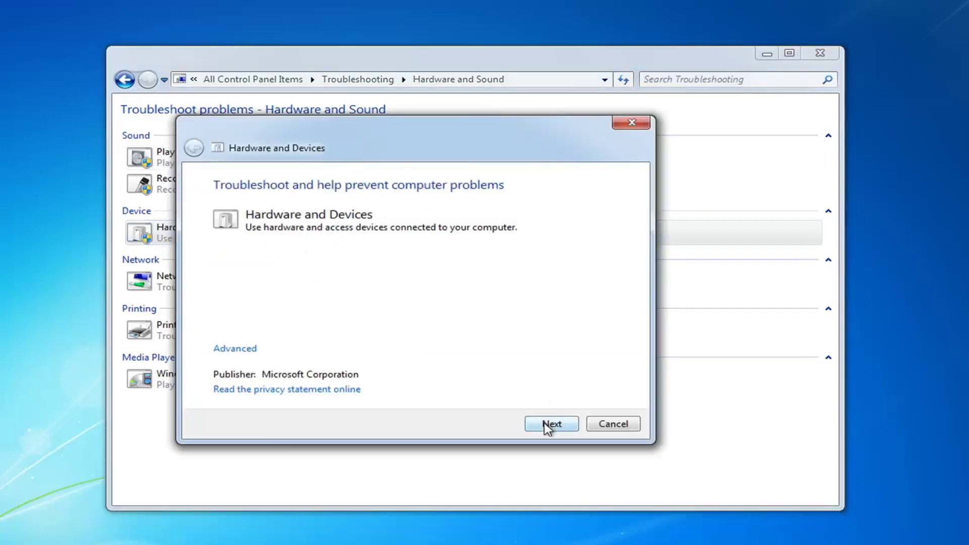
pyautogui.click(549, 425)
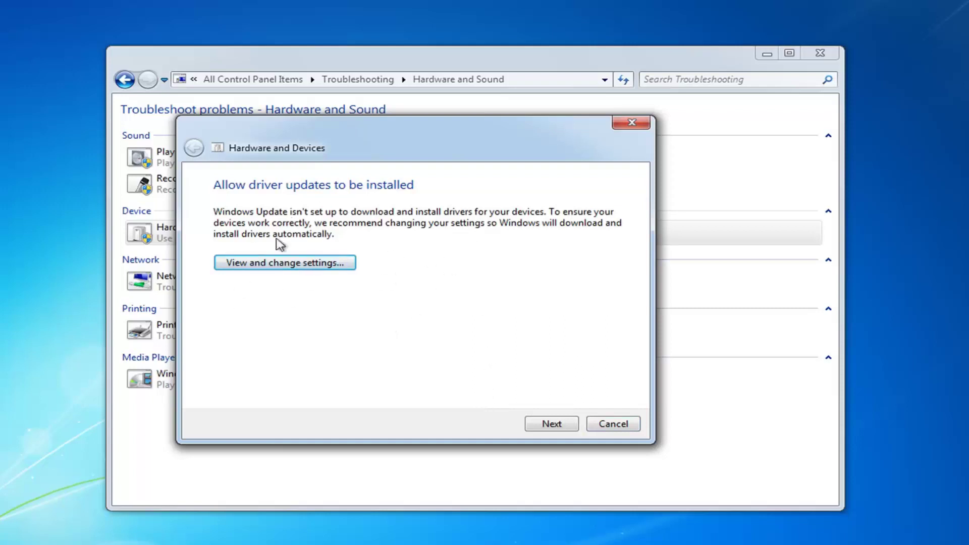
pyautogui.click(541, 424)
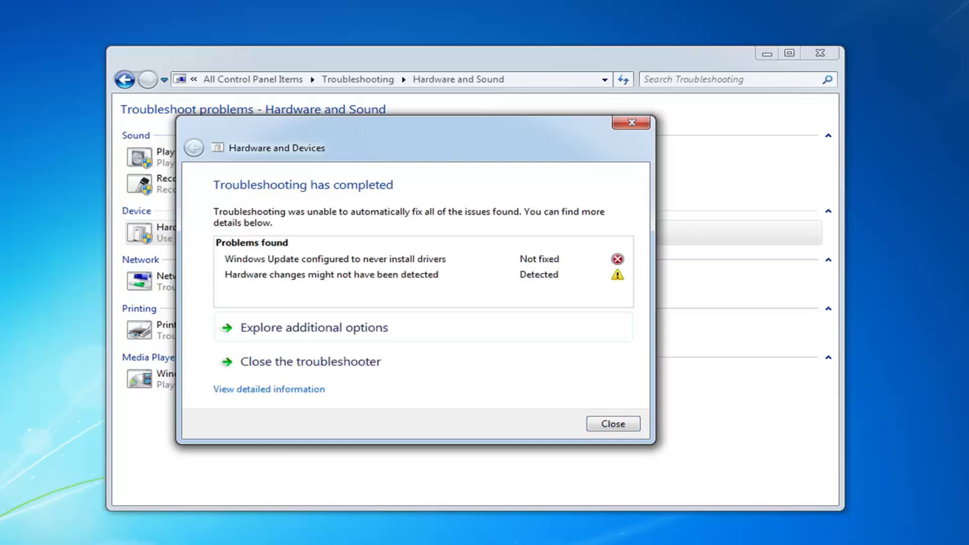
pyautogui.click(613, 423)
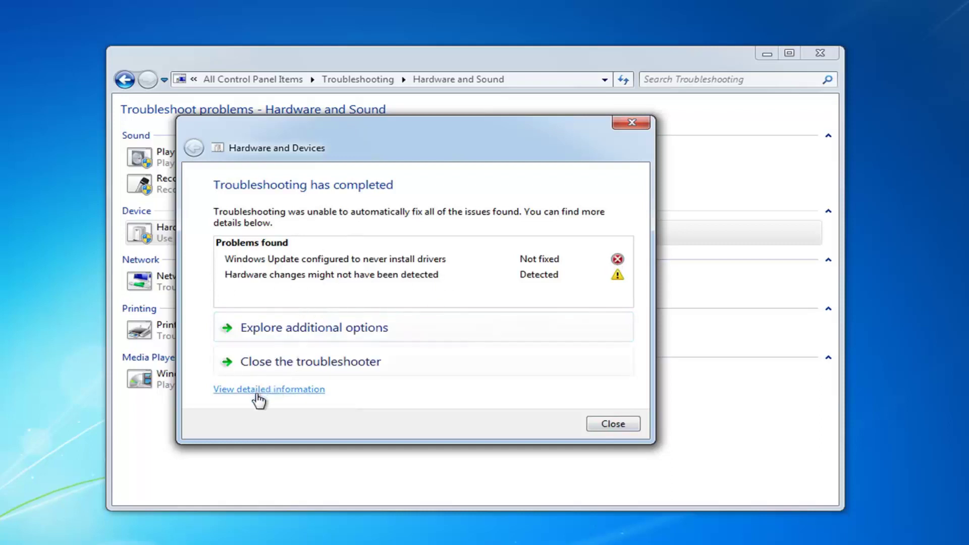
pyautogui.click(614, 425)
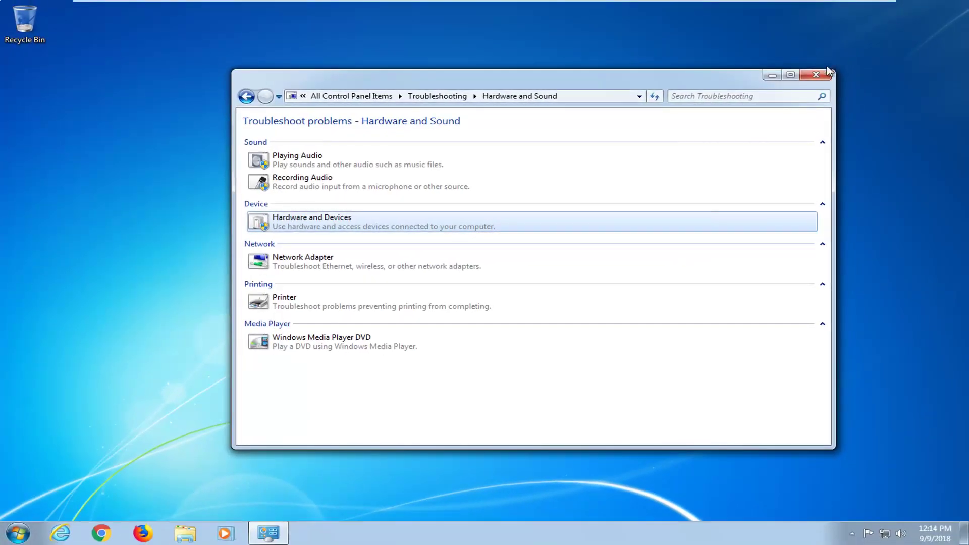
# Close the troubleshooting window and open Device Manager via a 'device manager' Start search.
pyautogui.click(816, 75)
pyautogui.click(15, 537)
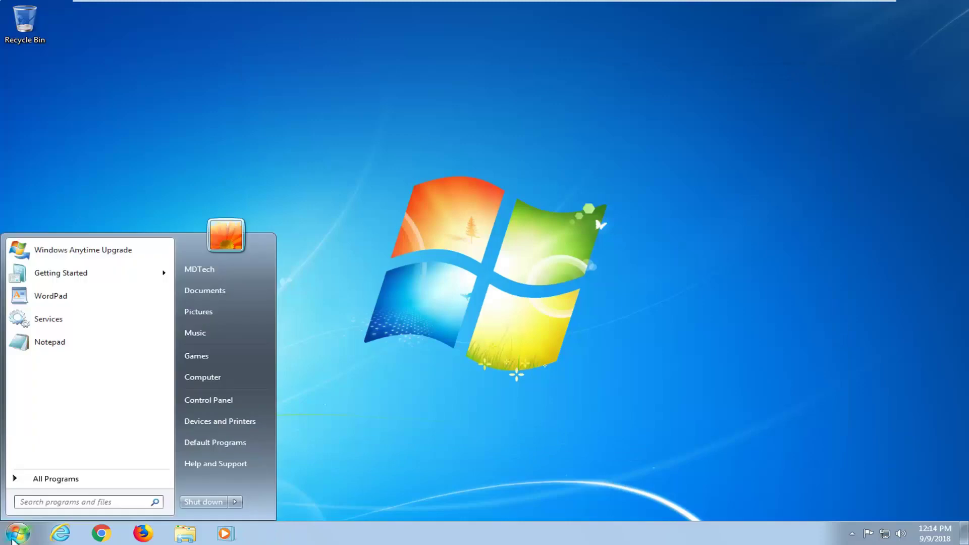
pyautogui.write('device manager')
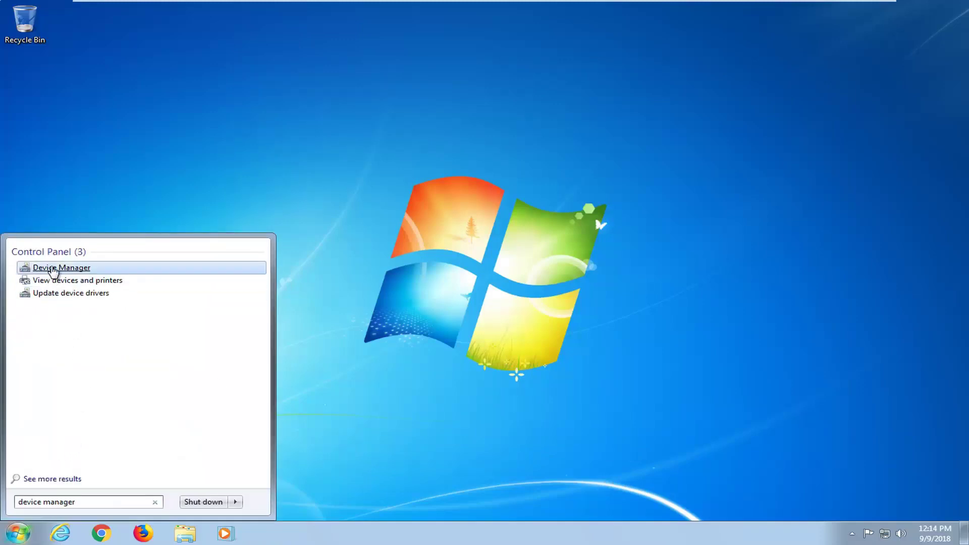
pyautogui.click(54, 271)
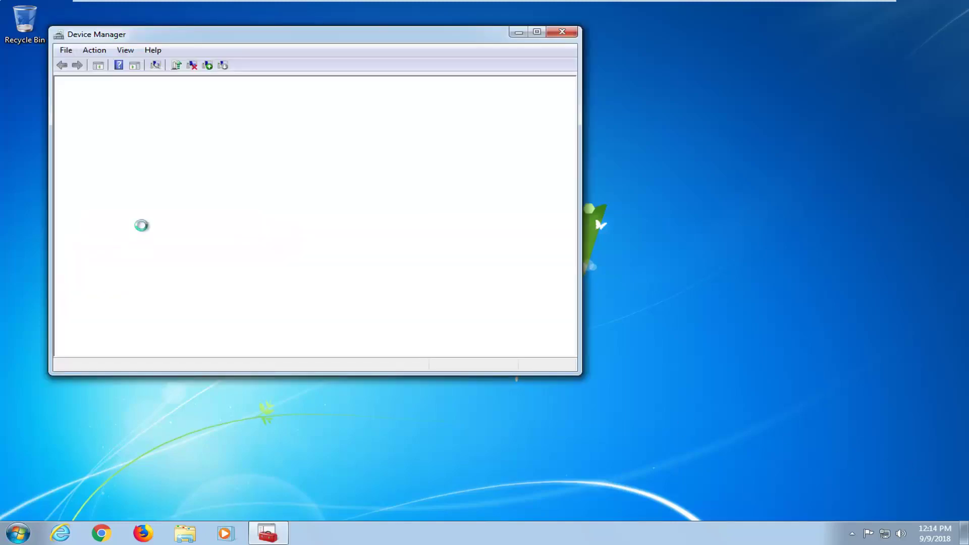
pyautogui.moveTo(251, 39); pyautogui.dragTo(395, 69)
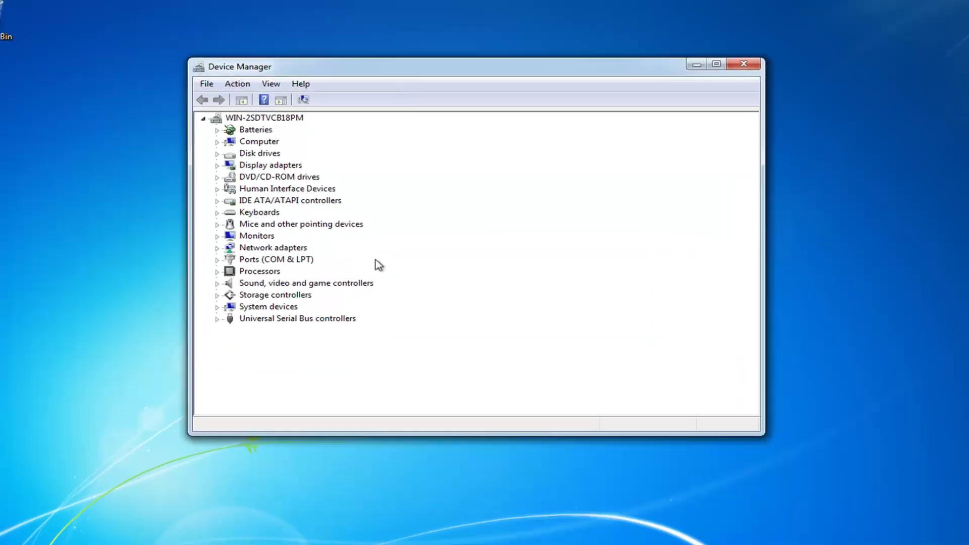
# Inspect the six Universal Serial Bus controllers without changes, then close Device Manager.
pyautogui.click(237, 344)
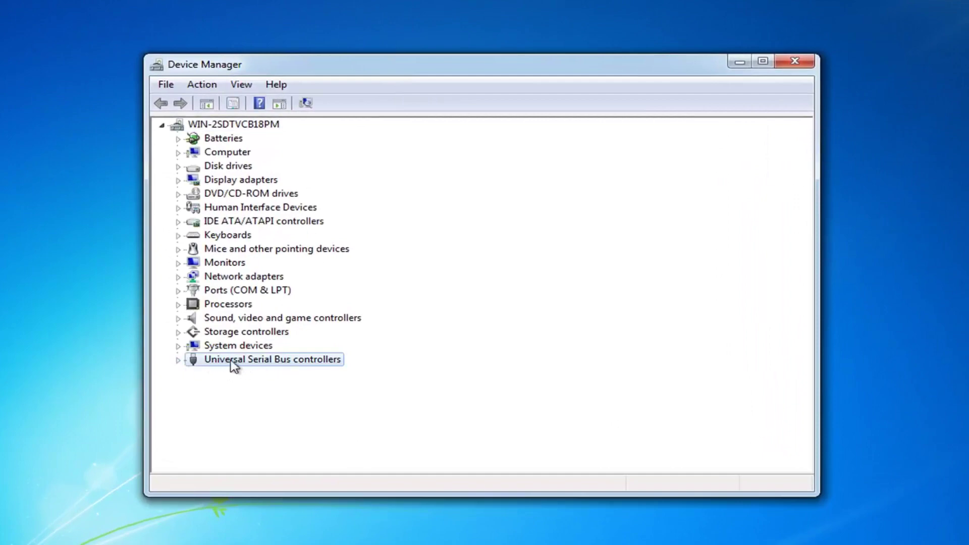
pyautogui.click(178, 360)
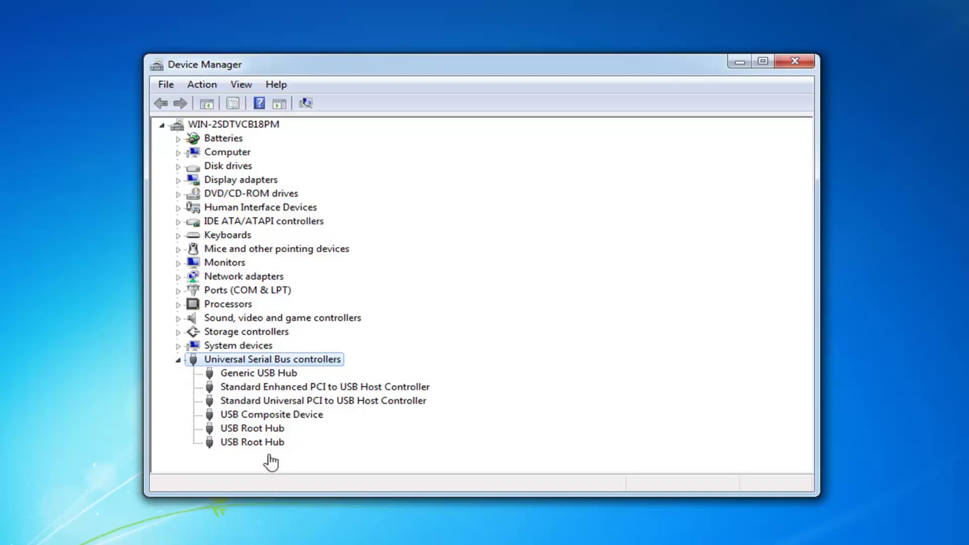
pyautogui.click(258, 388)
pyautogui.rightClick(258, 389)
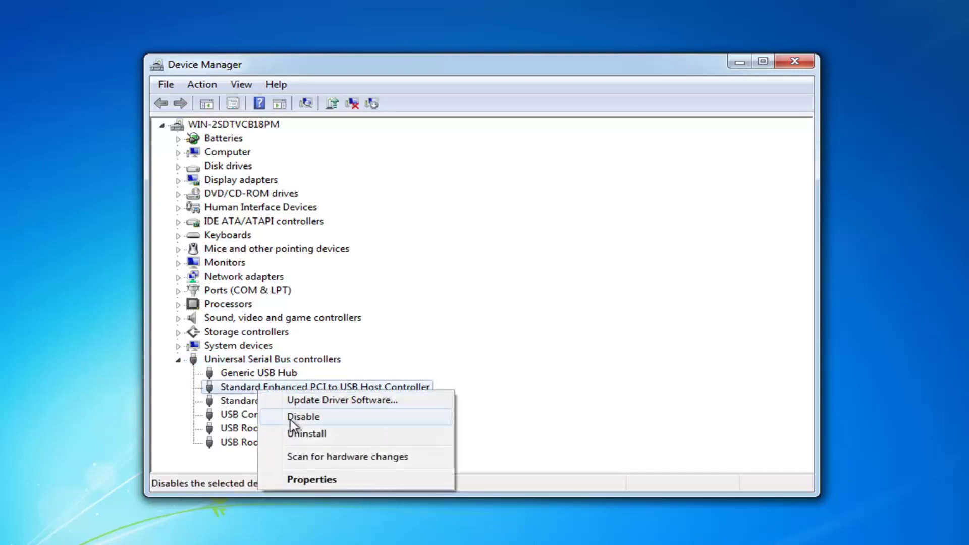
pyautogui.click(231, 401)
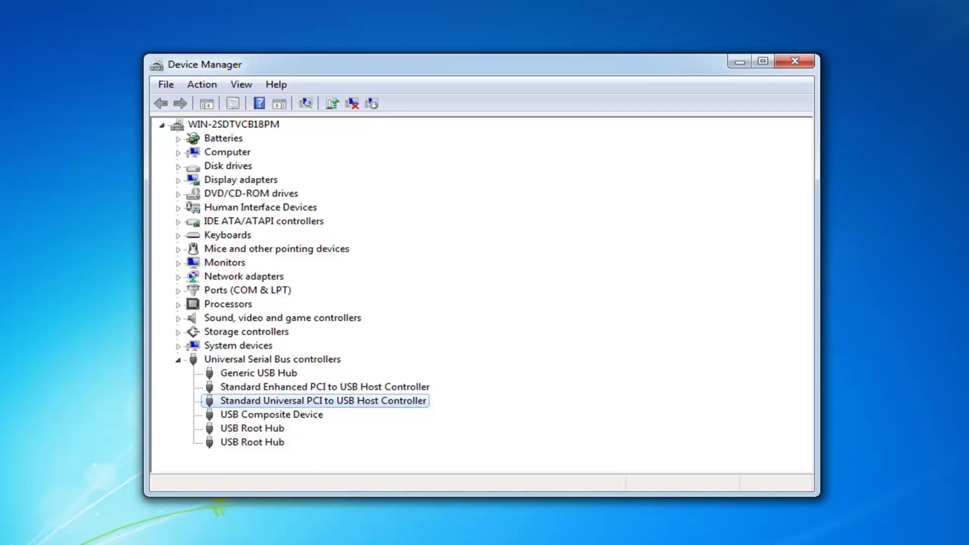
pyautogui.click(797, 62)
# Open Power Options from the Start search and edit the High performance plan's settings.
pyautogui.click(7, 536)
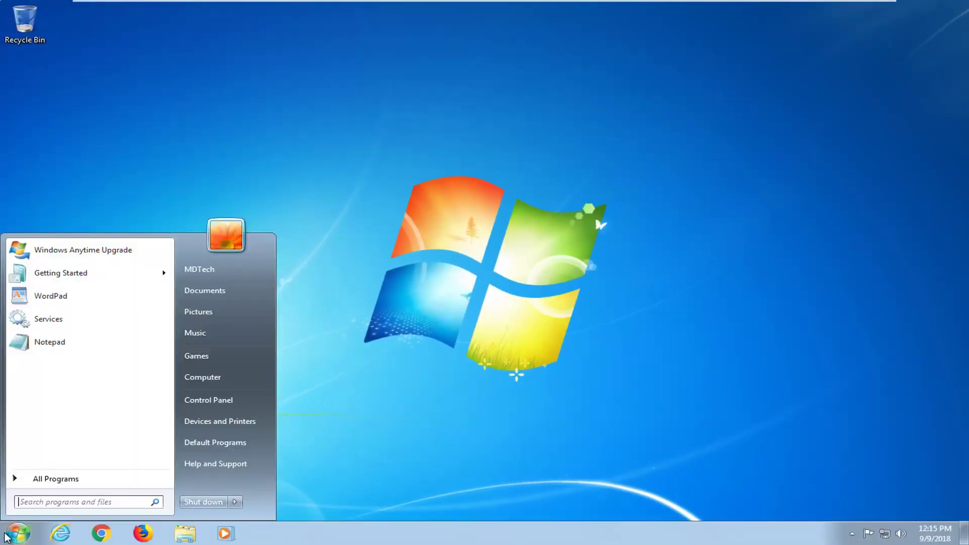
pyautogui.write('power o')
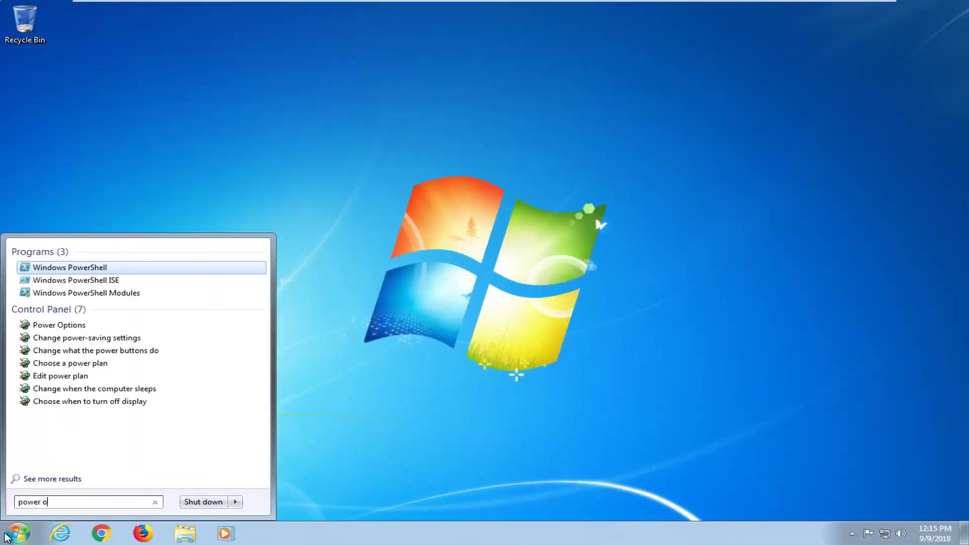
pyautogui.write('ptions')
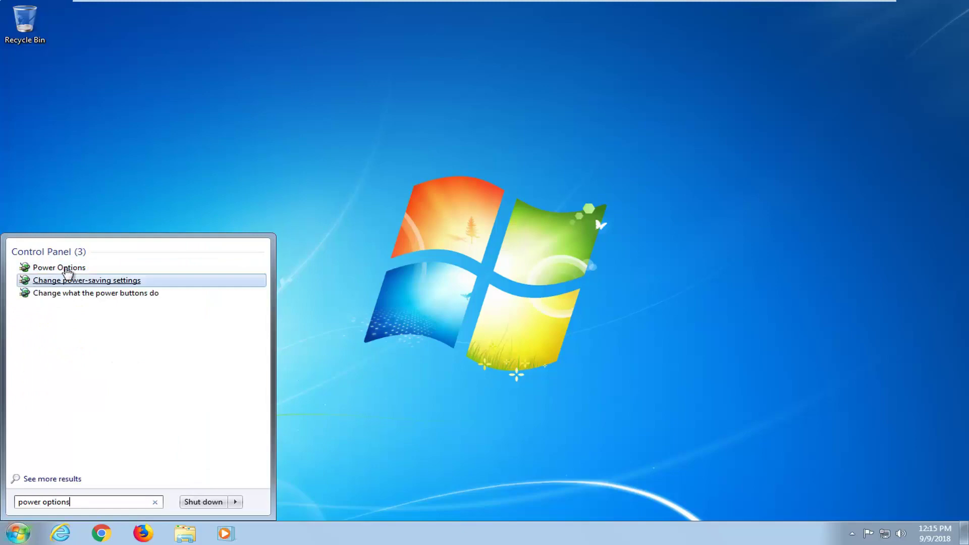
pyautogui.click(74, 269)
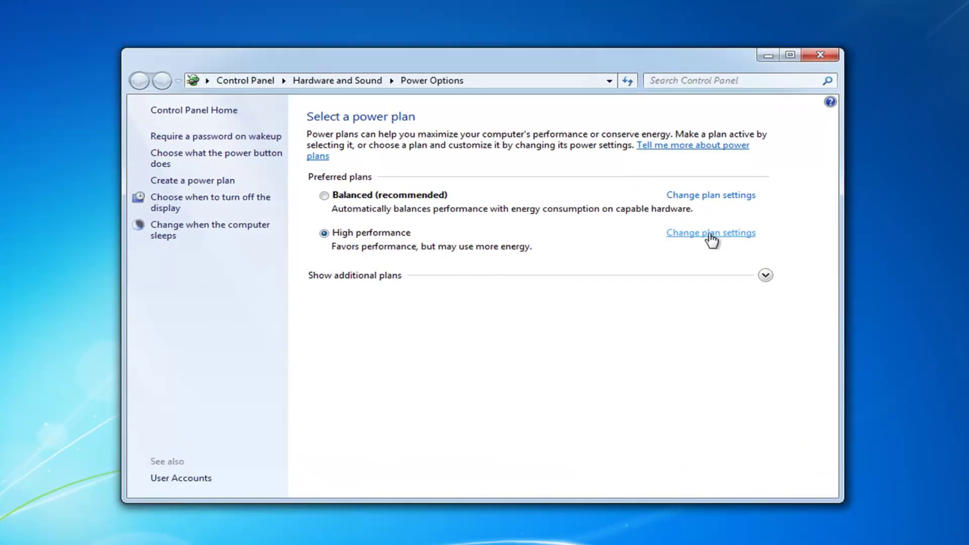
pyautogui.click(708, 237)
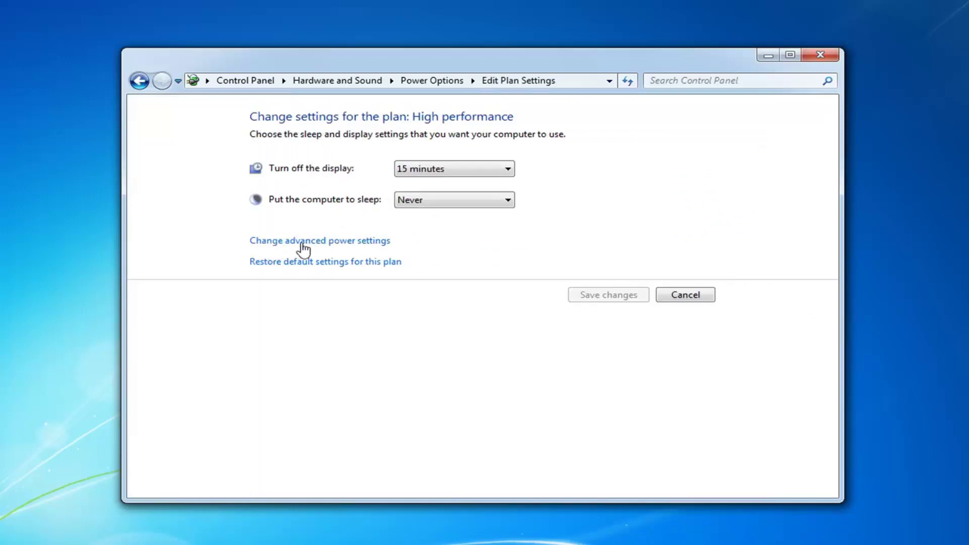
# Open the advanced power settings, switch to the Power saver plan, and expand USB settings.
pyautogui.click(340, 246)
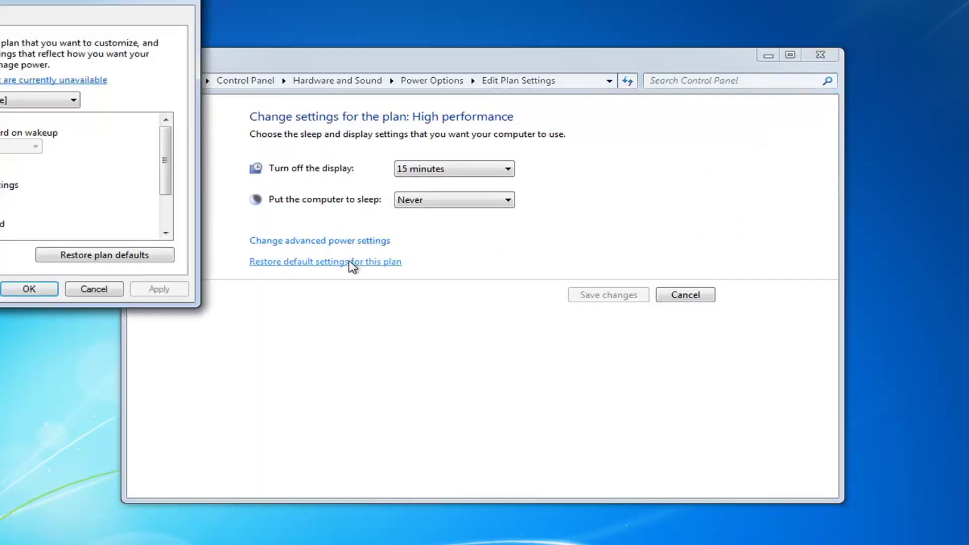
pyautogui.moveTo(99, 4); pyautogui.dragTo(495, 102)
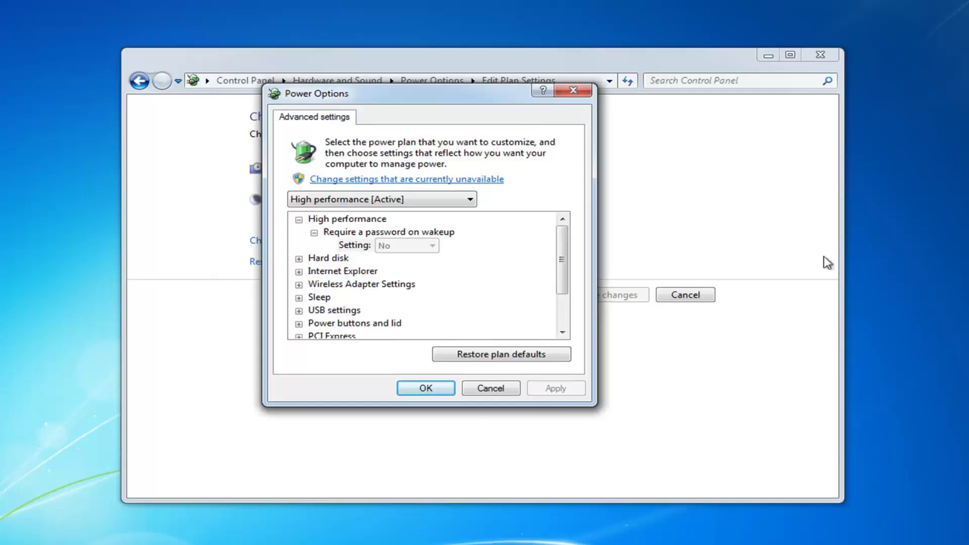
pyautogui.press('Down')
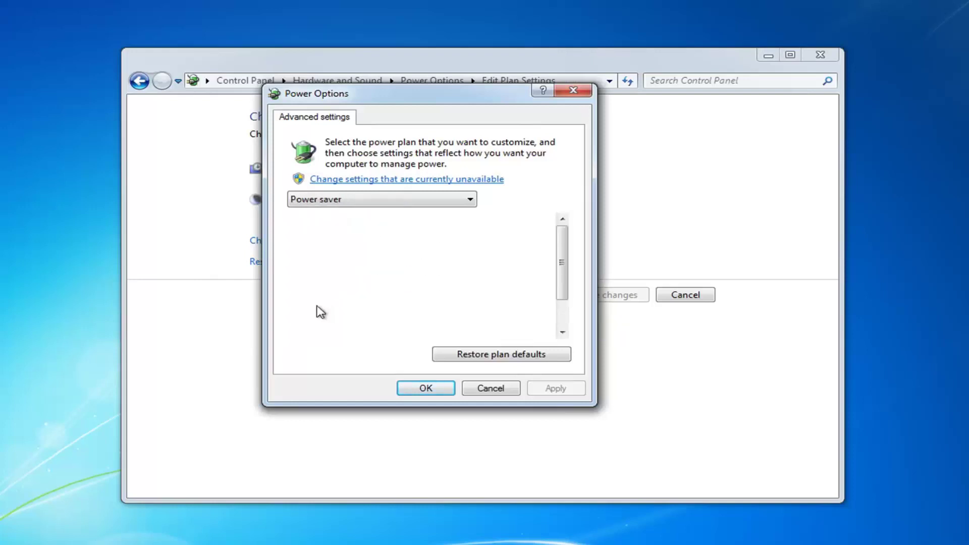
pyautogui.click(315, 312)
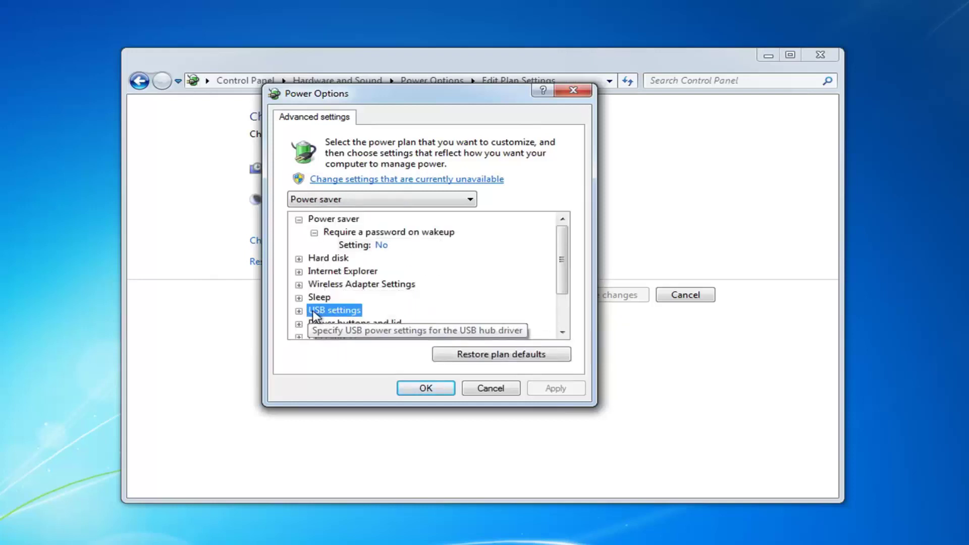
pyautogui.click(299, 311)
# Set USB selective suspend to Disabled, then apply and confirm the change.
pyautogui.scroll(-1, 310, 317)
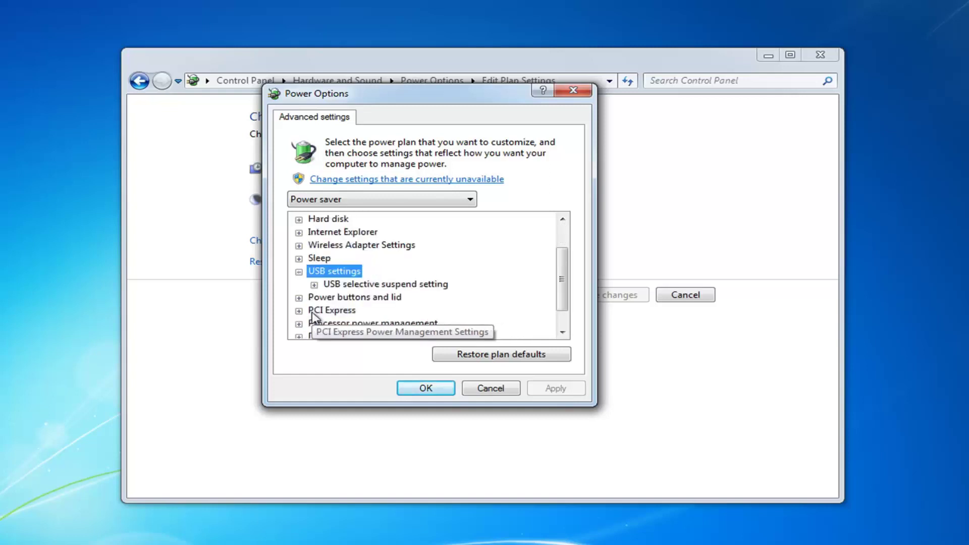
pyautogui.click(314, 286)
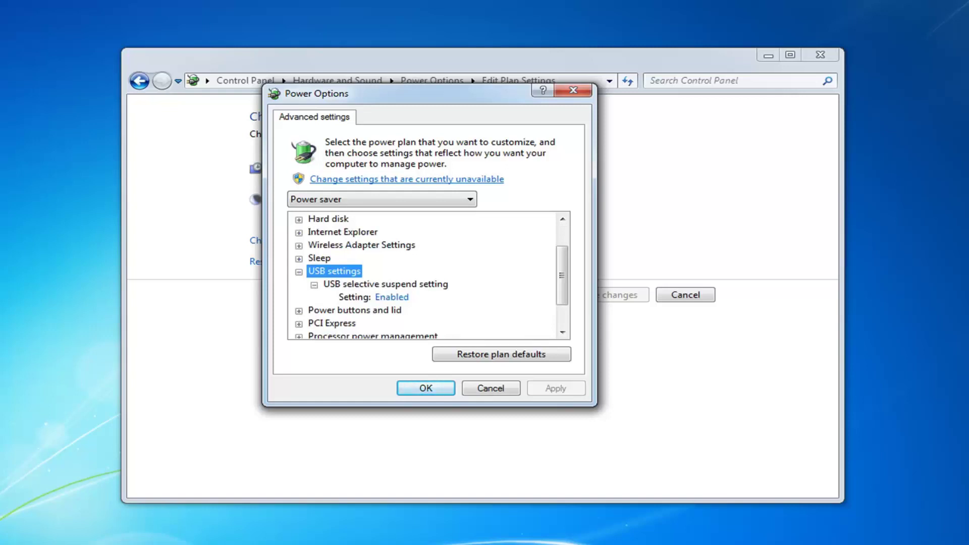
pyautogui.click(391, 296)
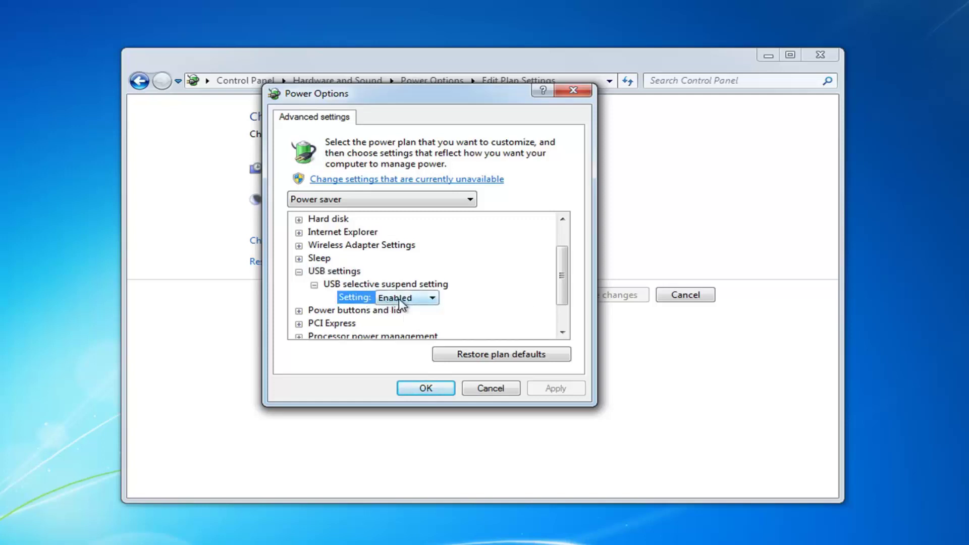
pyautogui.click(432, 299)
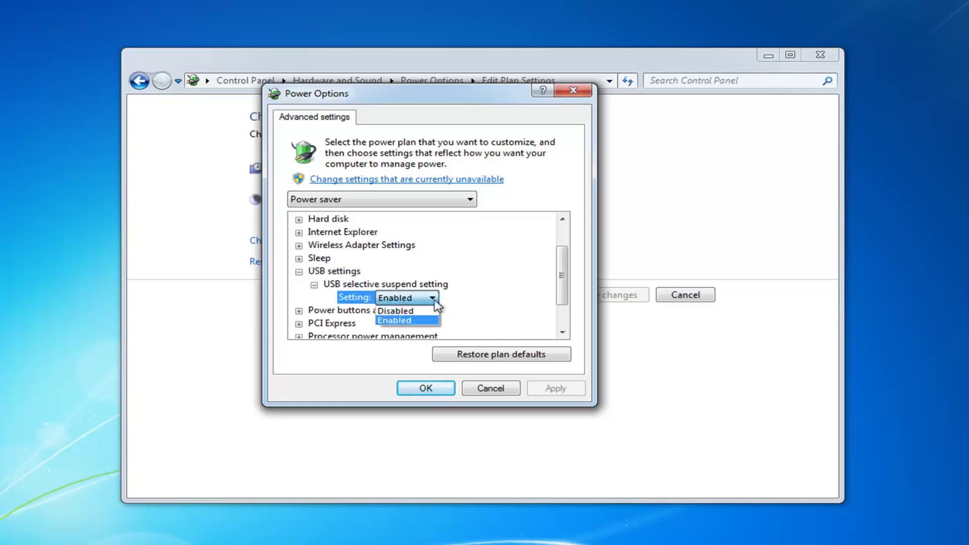
pyautogui.click(391, 312)
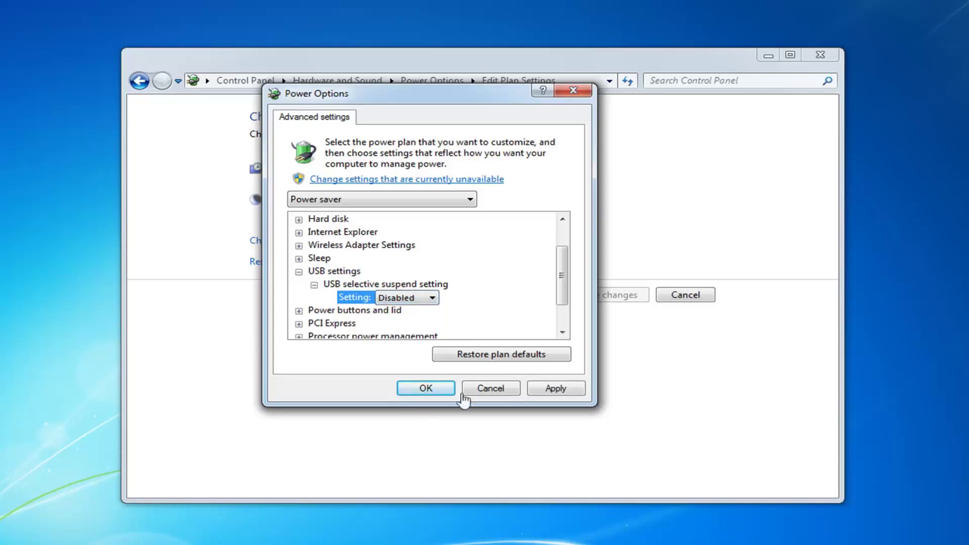
pyautogui.click(577, 391)
pyautogui.click(403, 391)
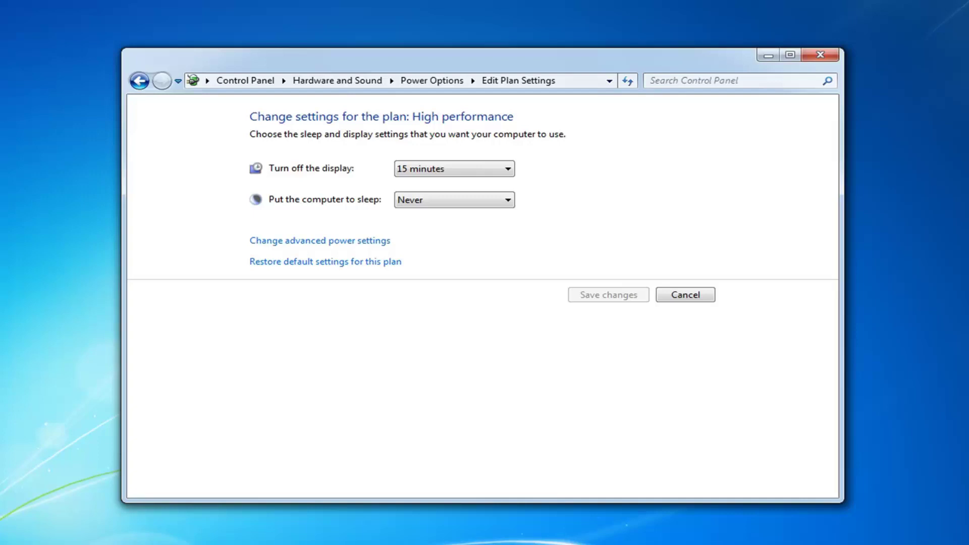
# Close the Edit Plan Settings page and reopen Device Manager from the Start search.
pyautogui.click(820, 56)
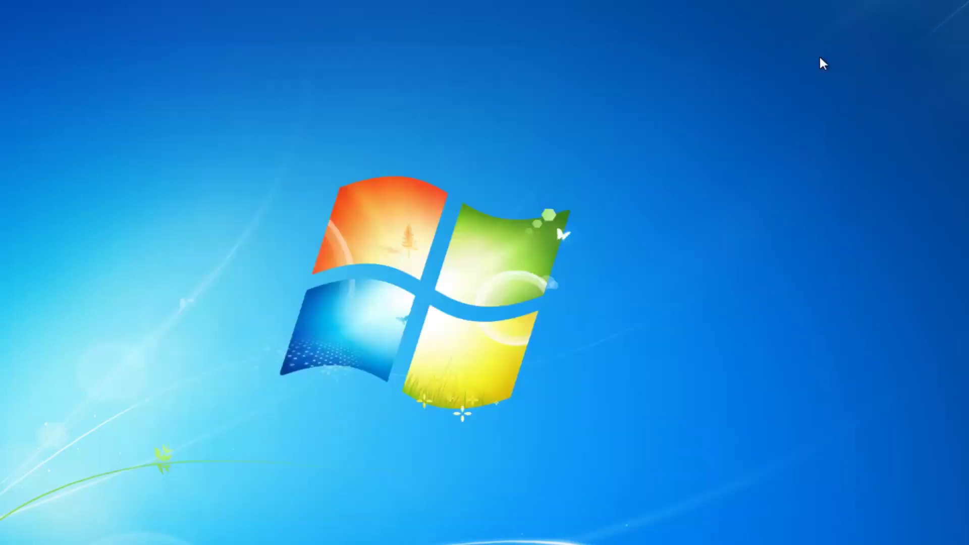
pyautogui.click(15, 533)
pyautogui.write('de')
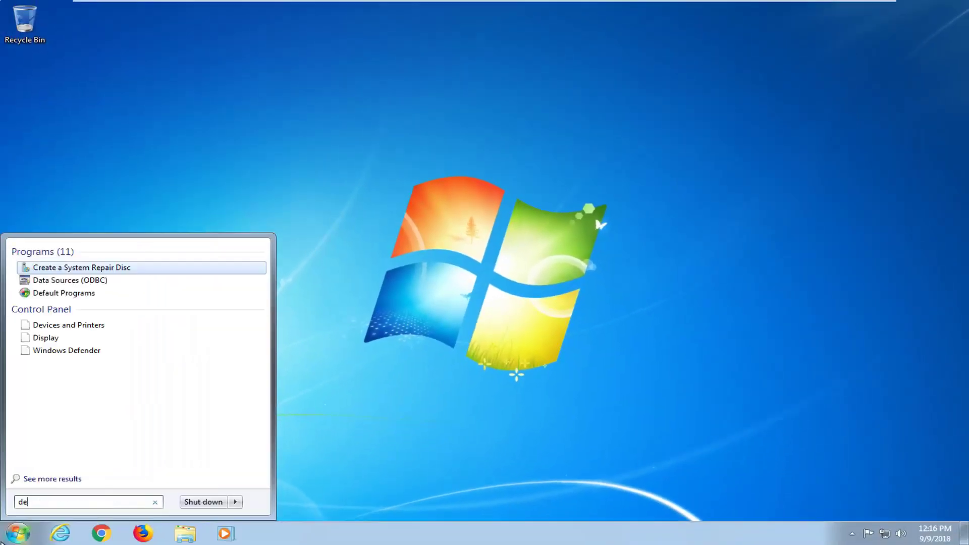
pyautogui.write('vice mana')
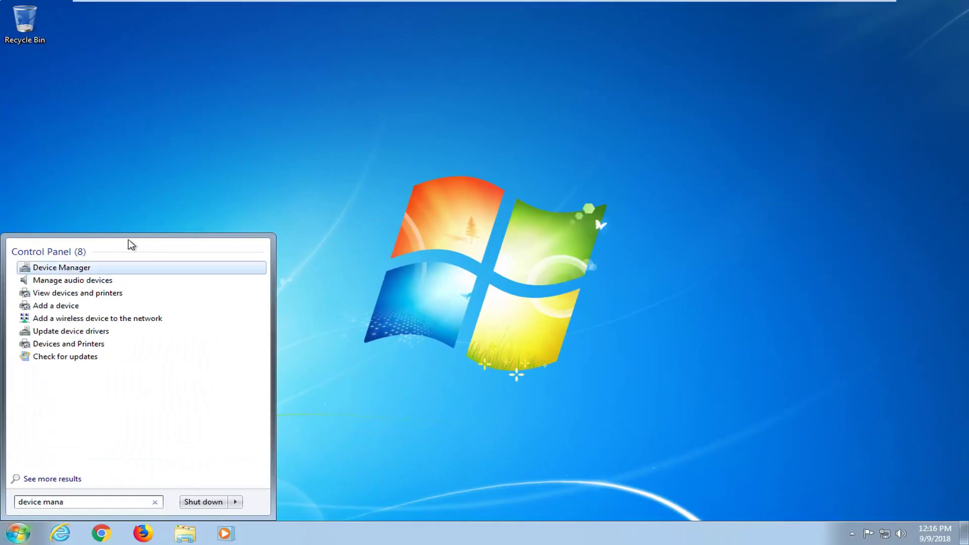
pyautogui.click(80, 268)
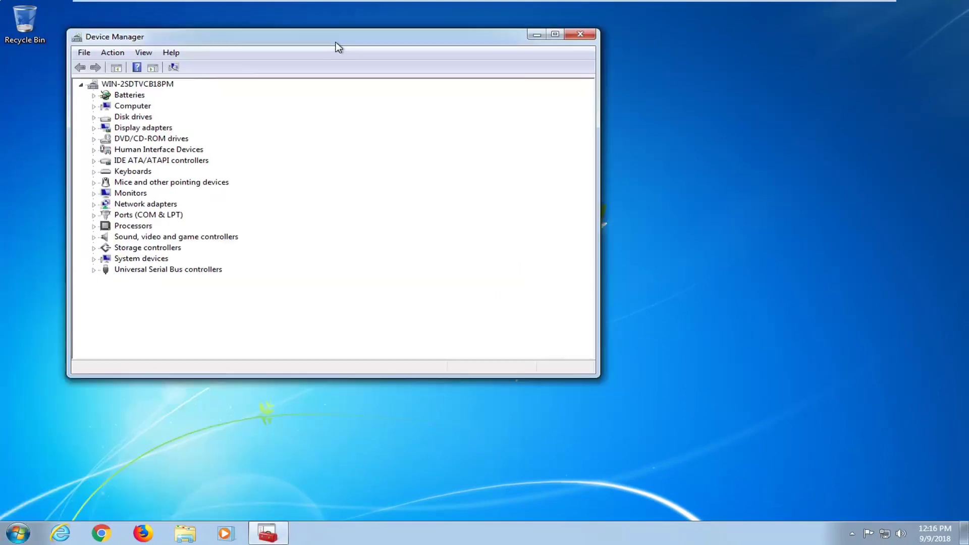
pyautogui.moveTo(337, 47); pyautogui.dragTo(470, 69)
# Search automatically for a Generic USB Hub driver update, find it current, and close Device Manager.
pyautogui.click(226, 293)
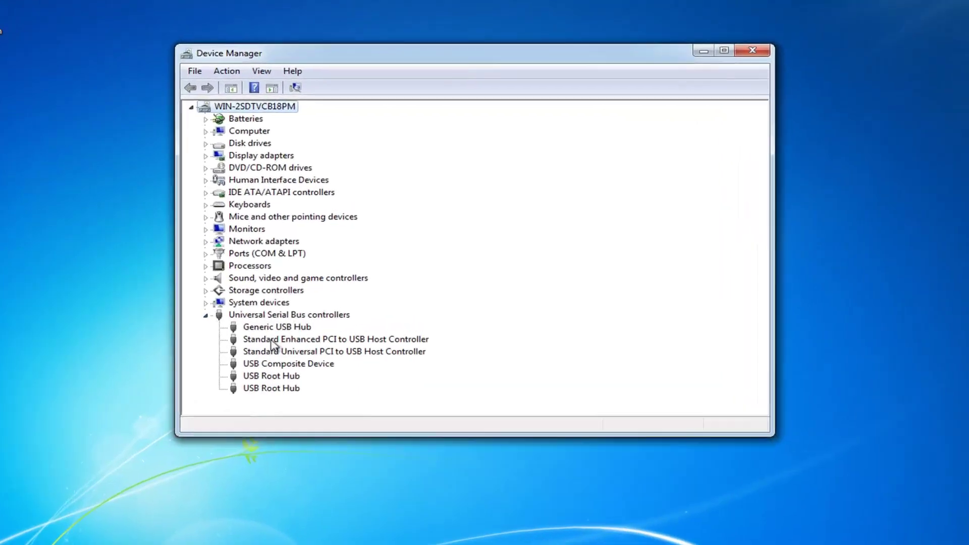
pyautogui.click(241, 328)
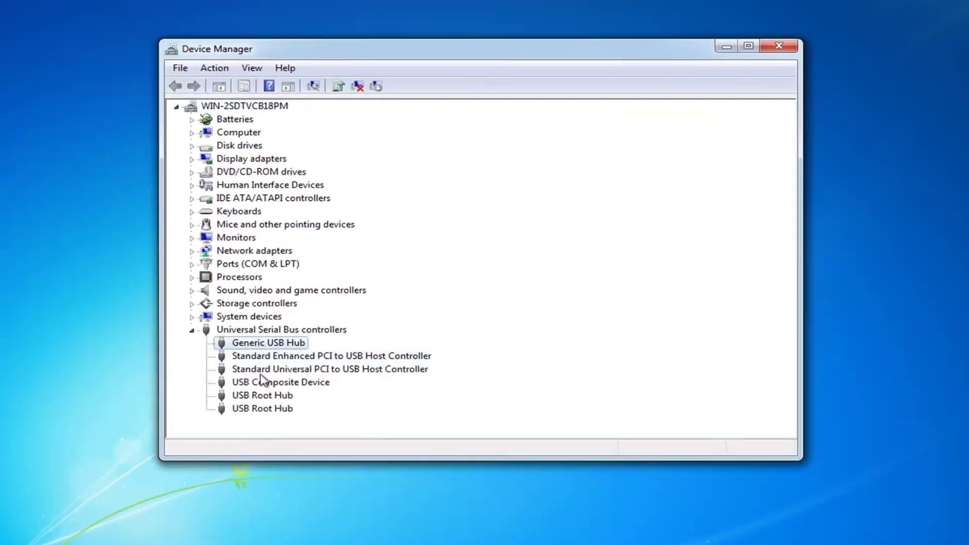
pyautogui.rightClick(243, 341)
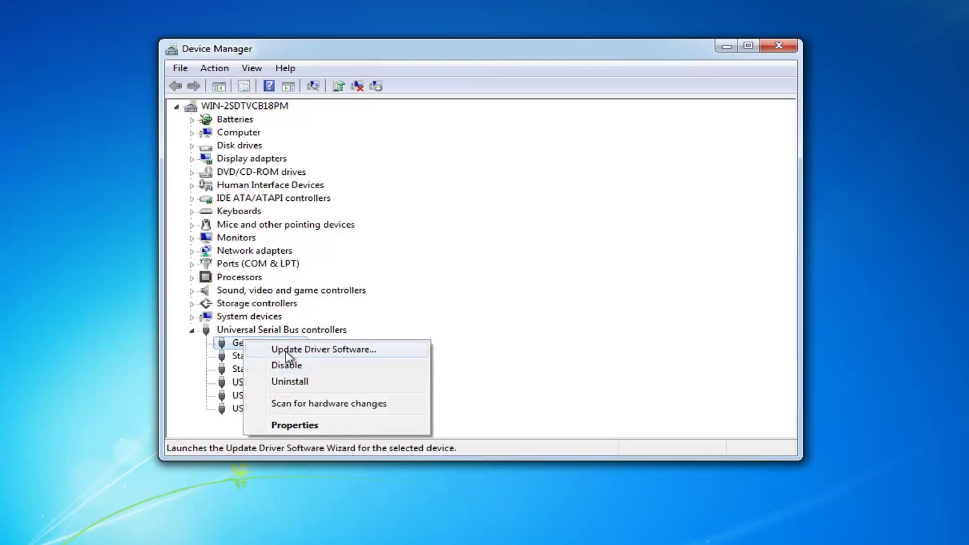
pyautogui.click(286, 352)
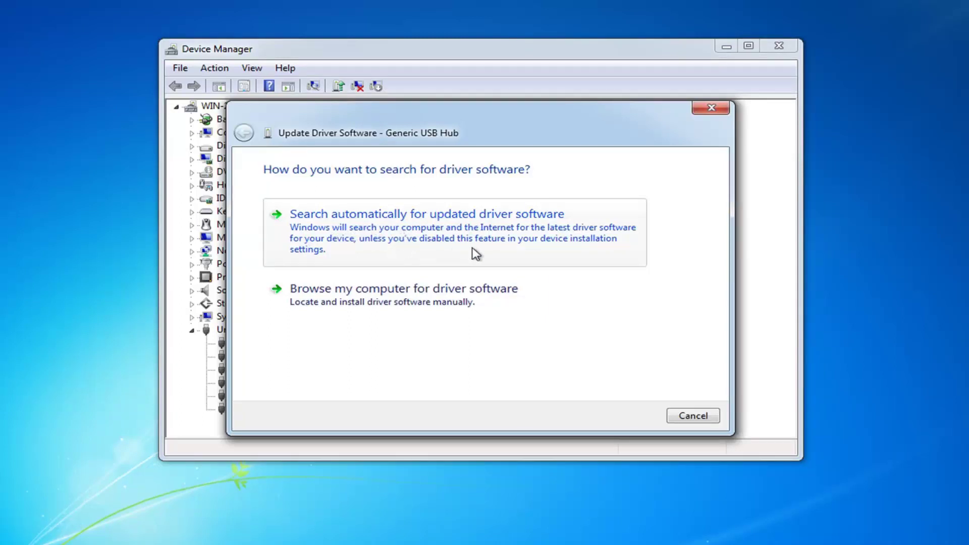
pyautogui.click(374, 248)
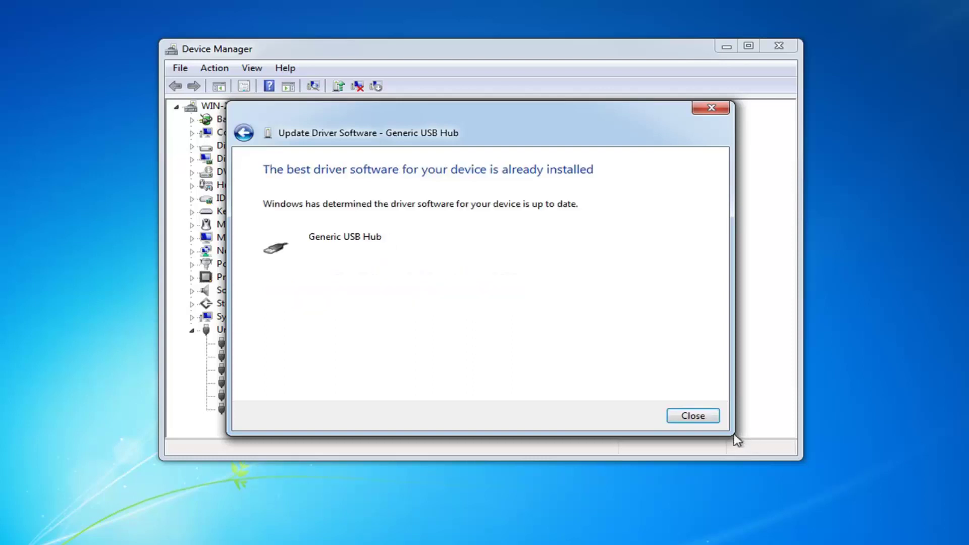
pyautogui.click(693, 415)
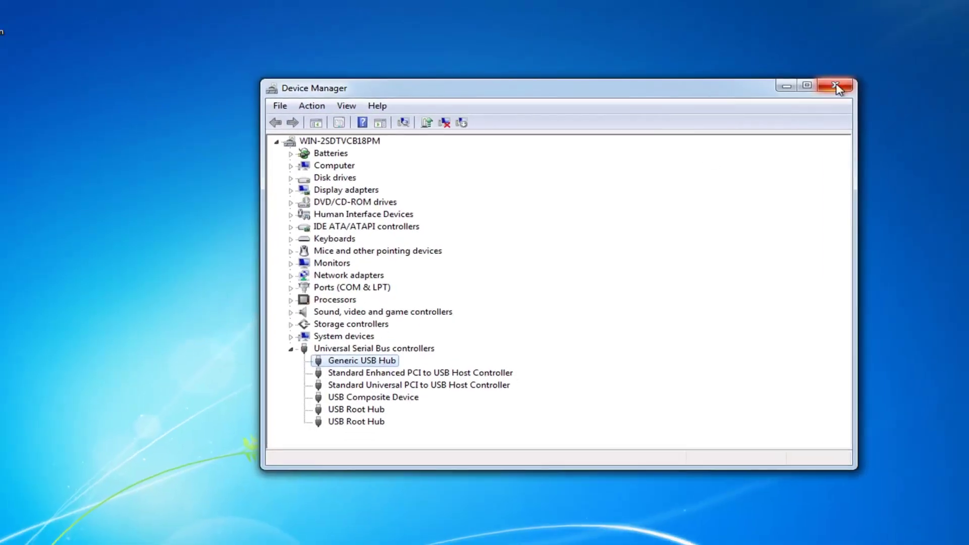
pyautogui.click(779, 46)
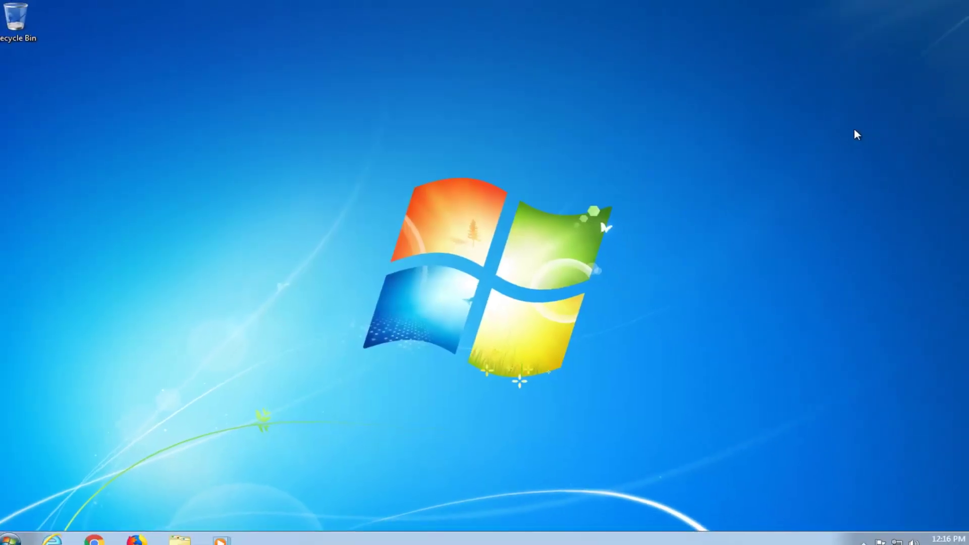